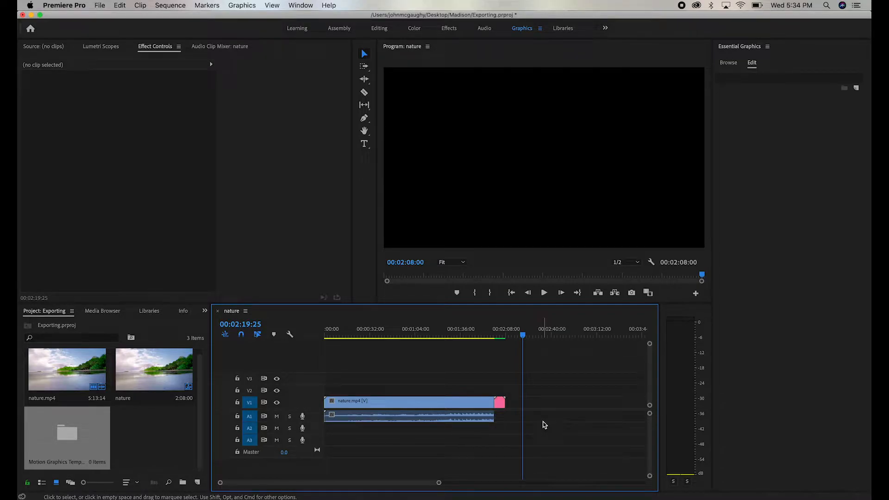
Return the playhead to the start of the nature sequence and mark an In point at 00:00:00:00.
{"action": "left_click", "coordinate": [399, 331]}
{"action": "left_click_drag", "start_coordinate": [399, 332], "coordinate": [281, 337]}
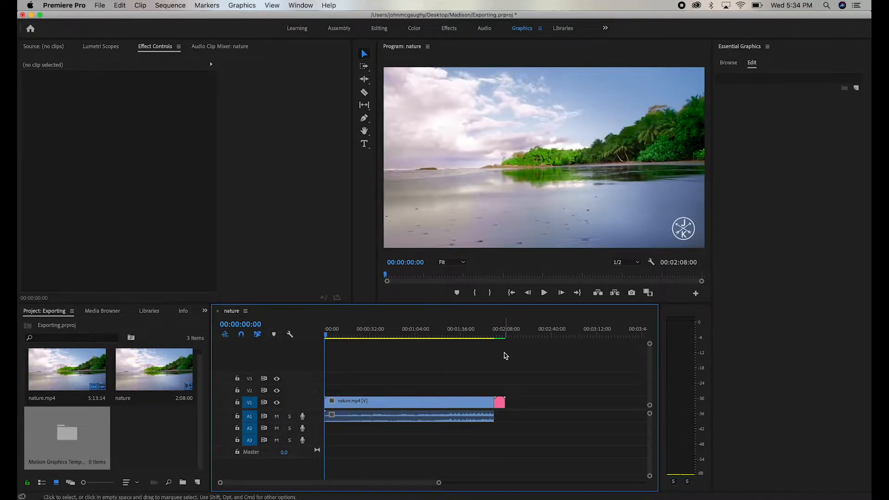
{"action": "key", "text": "Down"}
{"action": "key", "text": "Down"}
{"action": "key", "text": "Up"}
{"action": "key", "text": "Up"}
{"action": "key", "text": "Down"}
{"action": "key", "text": "Down"}
{"action": "key", "text": "Up"}
{"action": "key", "text": "Up"}
{"action": "key", "text": "i"}
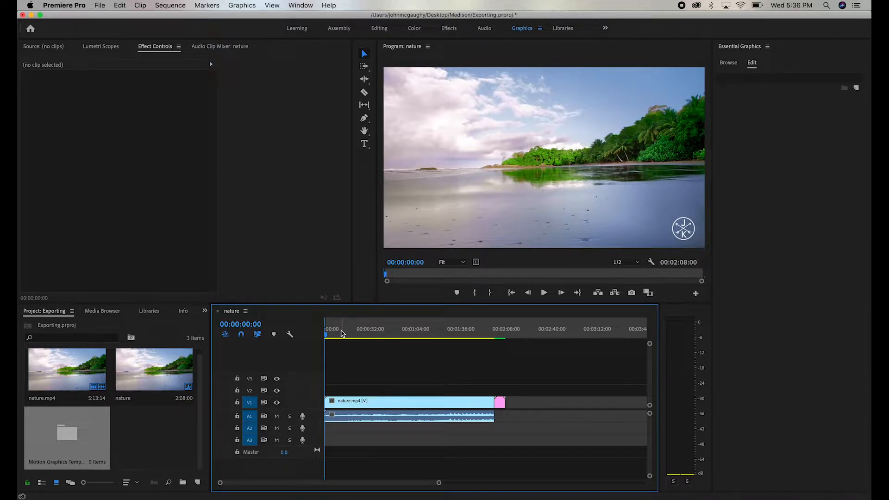
Mark an Out point at the end of the nature.mp4 clip, at 00:02:00:00.
{"action": "left_click_drag", "start_coordinate": [352, 334], "coordinate": [479, 335]}
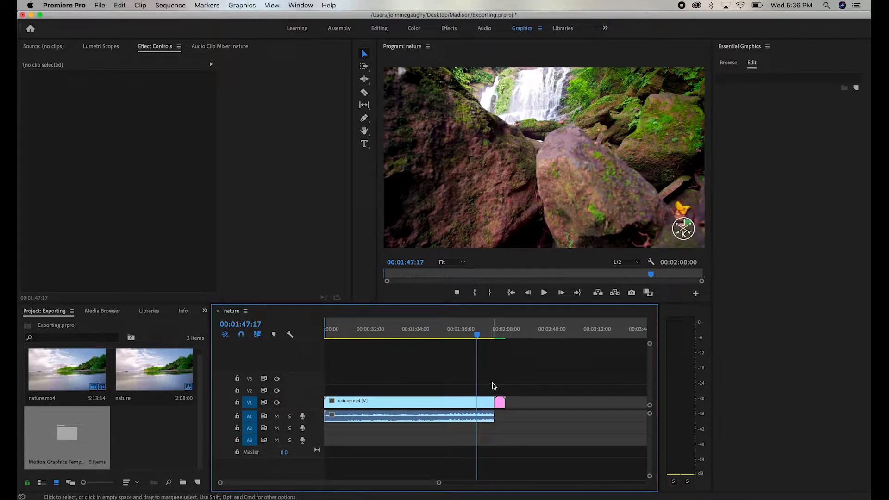
{"action": "left_click", "coordinate": [418, 406]}
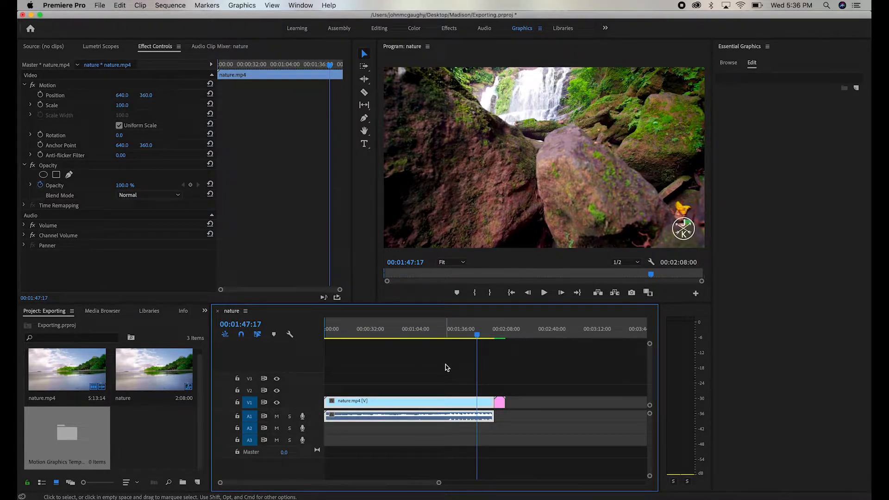
{"action": "key", "text": "Down"}
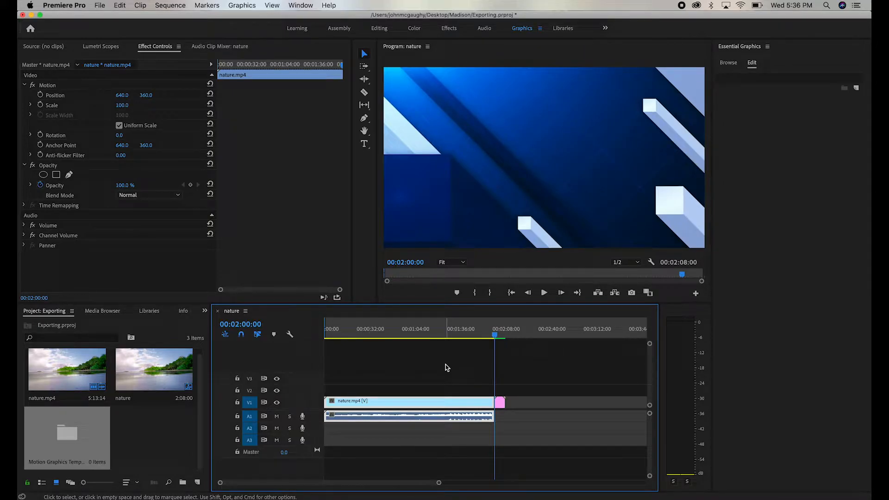
{"action": "key", "text": "o"}
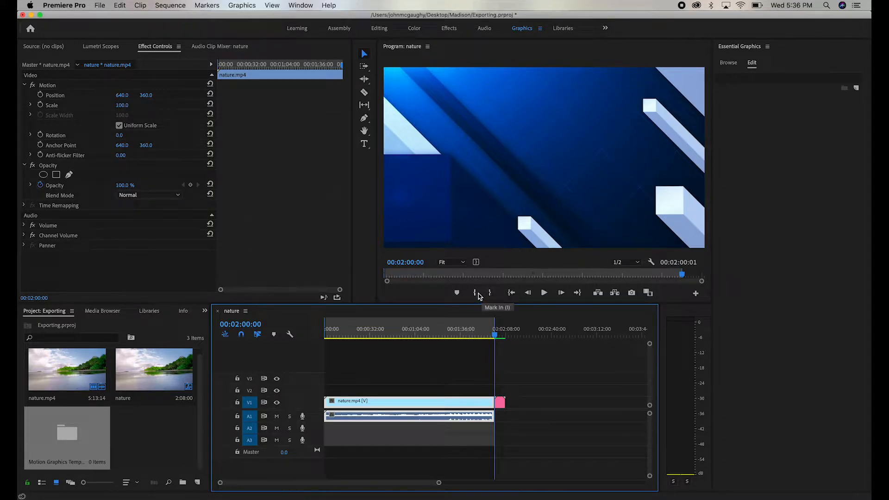
Clear the In and Out points from the nature sequence.
{"action": "key", "text": "Down"}
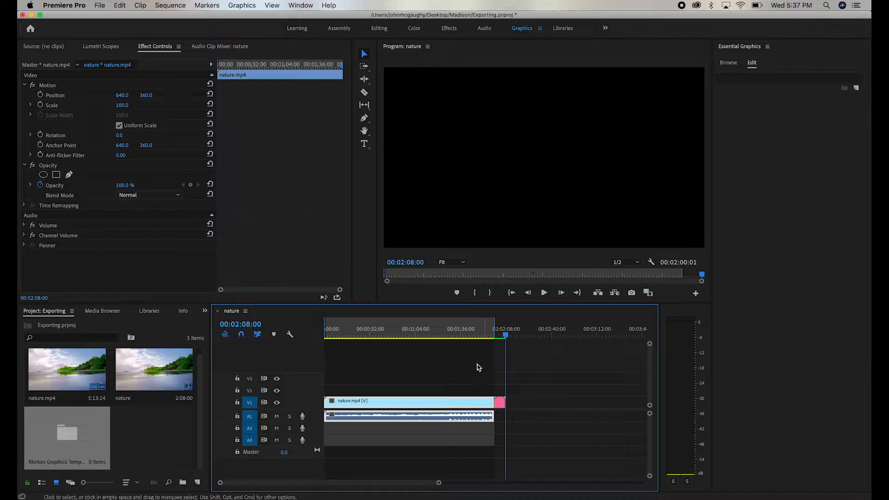
{"action": "left_click", "coordinate": [500, 402]}
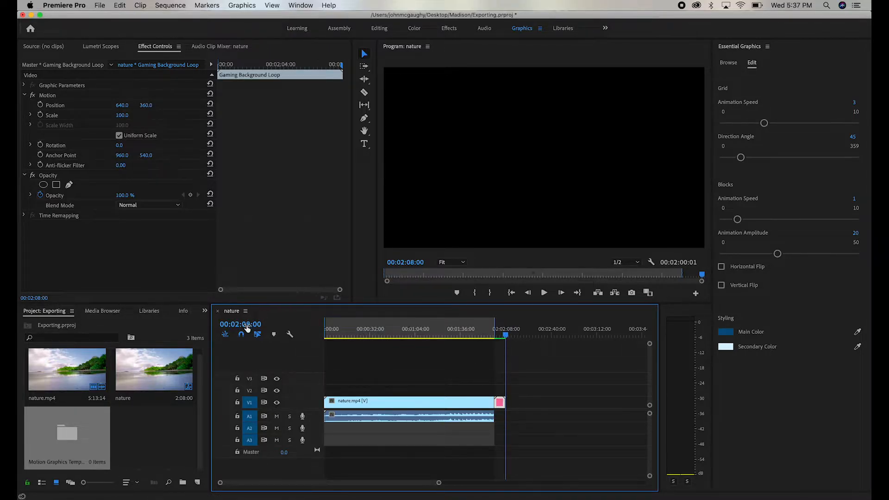
{"action": "left_click", "coordinate": [410, 359]}
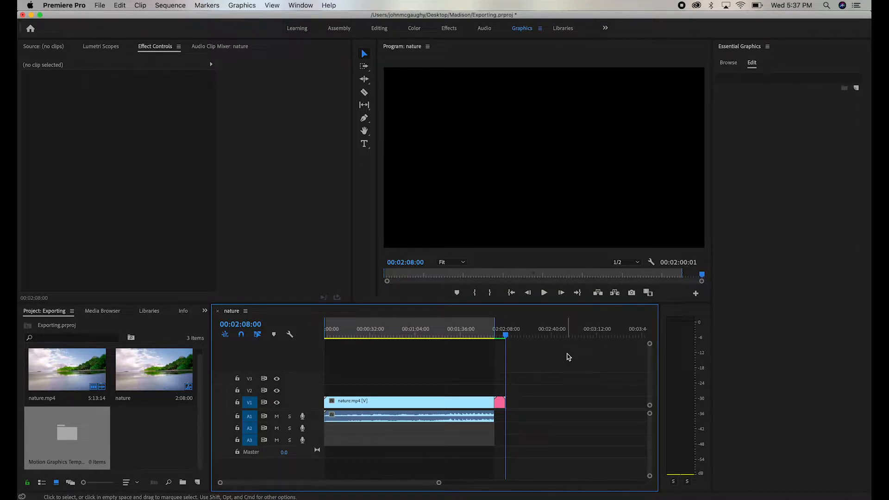
{"action": "key", "text": "alt+x"}
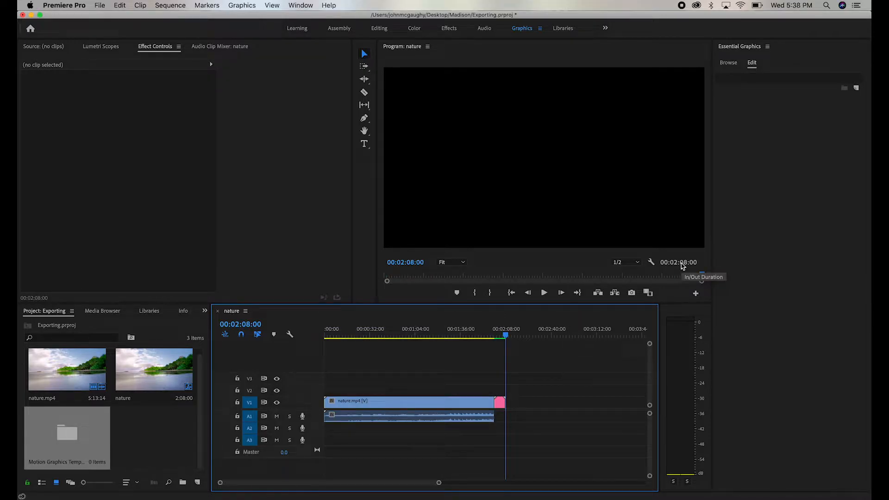
Mark the Out point at 00:02:00:00, where nature.mp4 ends, and return the playhead to the start of the sequence.
{"action": "key", "text": "Up"}
{"action": "key", "text": "o"}
{"action": "left_click", "coordinate": [506, 337]}
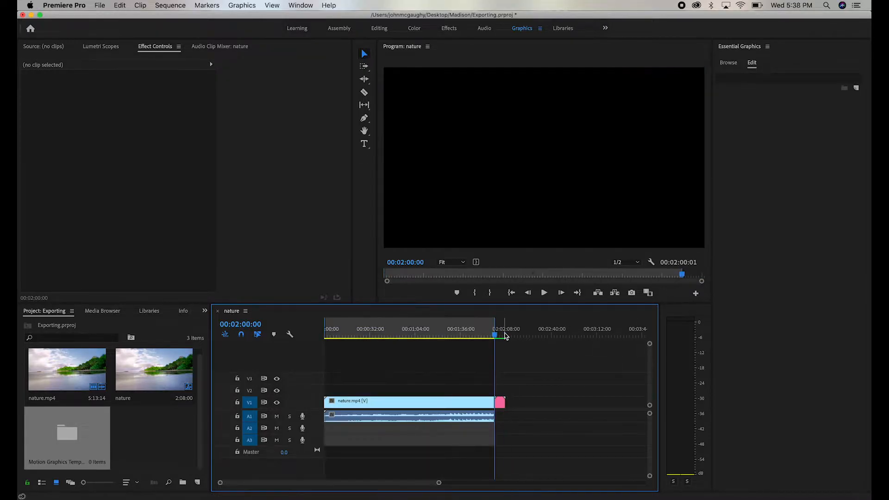
{"action": "key", "text": "Up"}
{"action": "key", "text": "Home"}
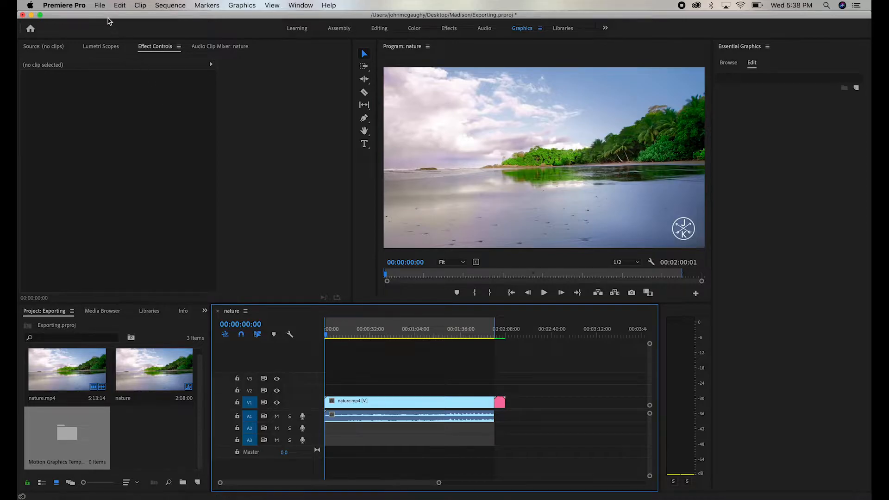
Open the media export settings for the nature sequence.
{"action": "left_click", "coordinate": [101, 6]}
{"action": "mouse_move", "coordinate": [174, 253]}
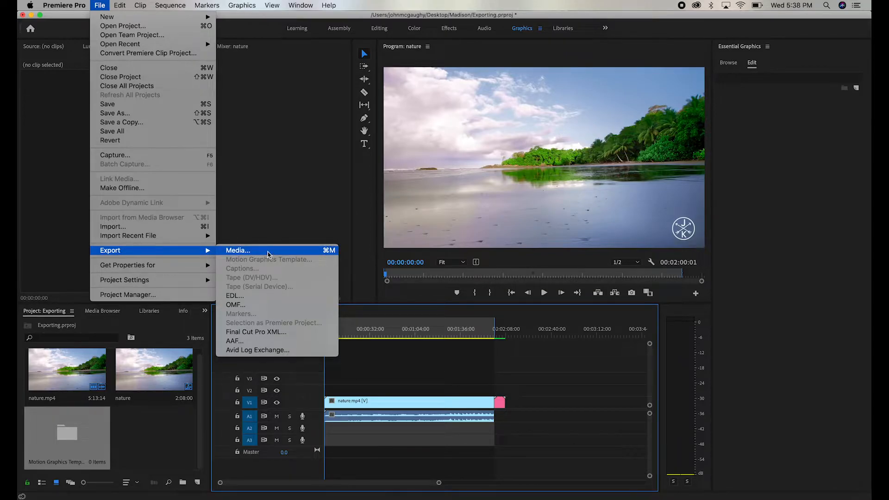
{"action": "left_click", "coordinate": [267, 255]}
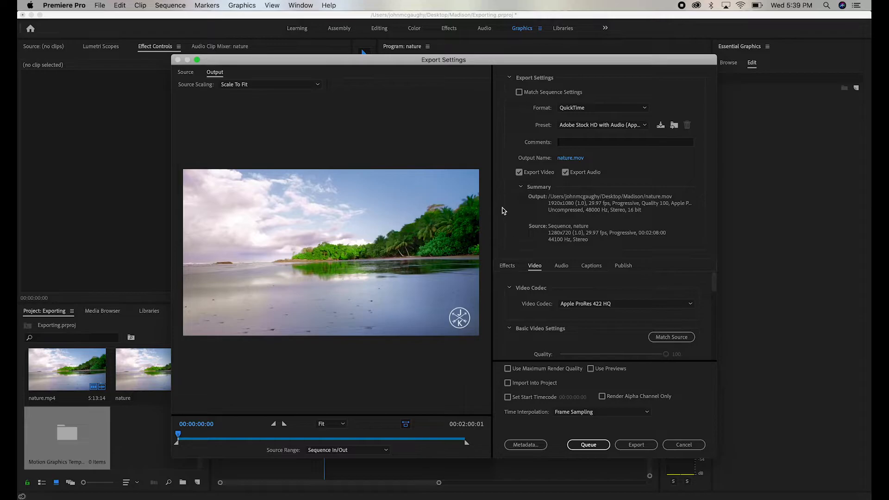
Set the export source range to Entire Sequence.
{"action": "left_click", "coordinate": [361, 452]}
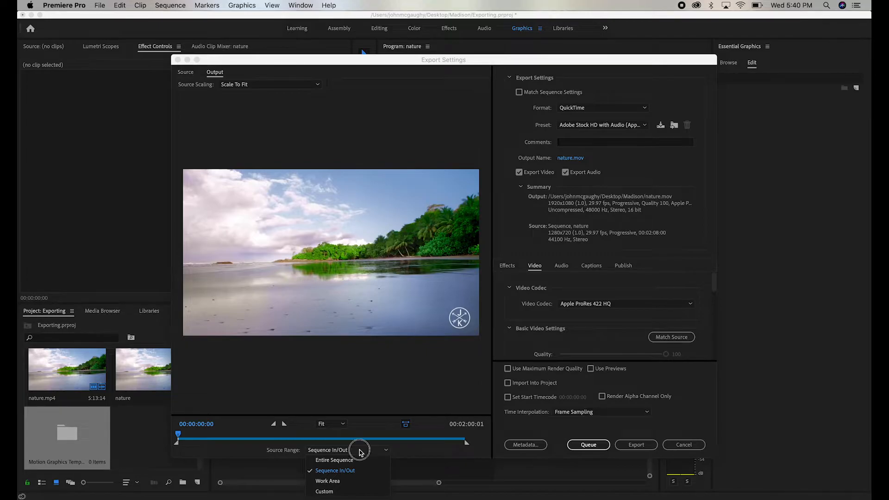
{"action": "left_click", "coordinate": [361, 453]}
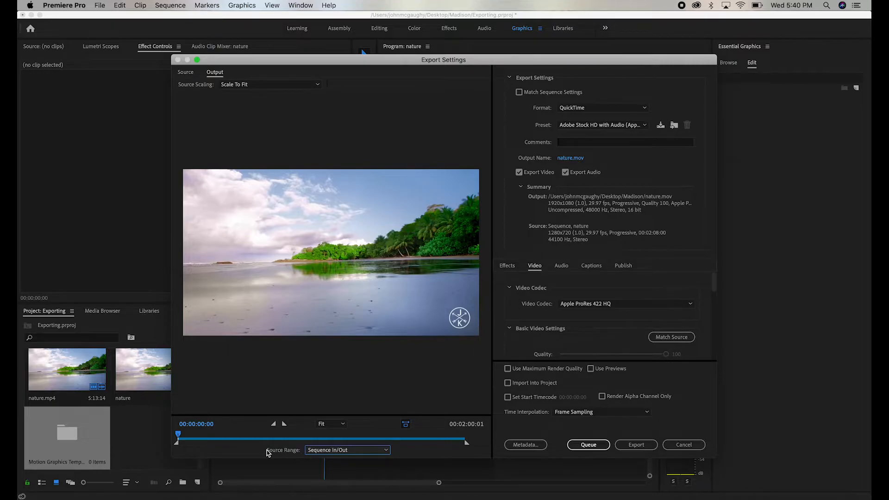
{"action": "left_click", "coordinate": [369, 452]}
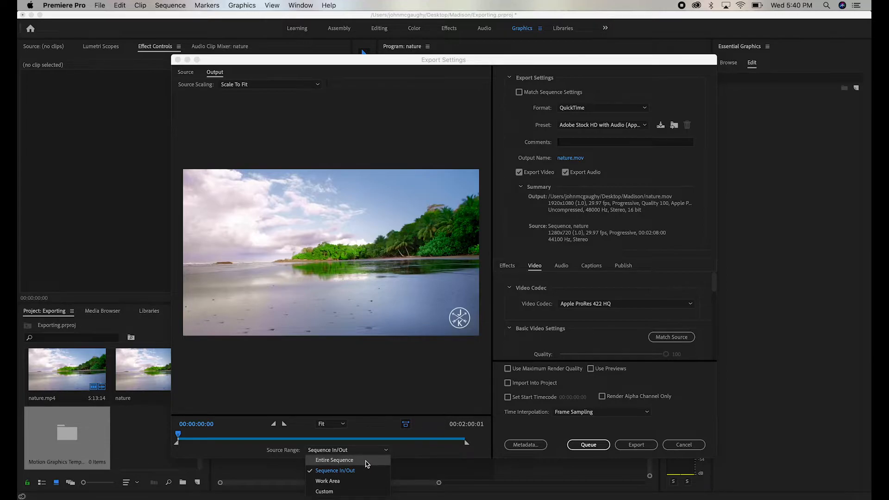
{"action": "left_click", "coordinate": [367, 464]}
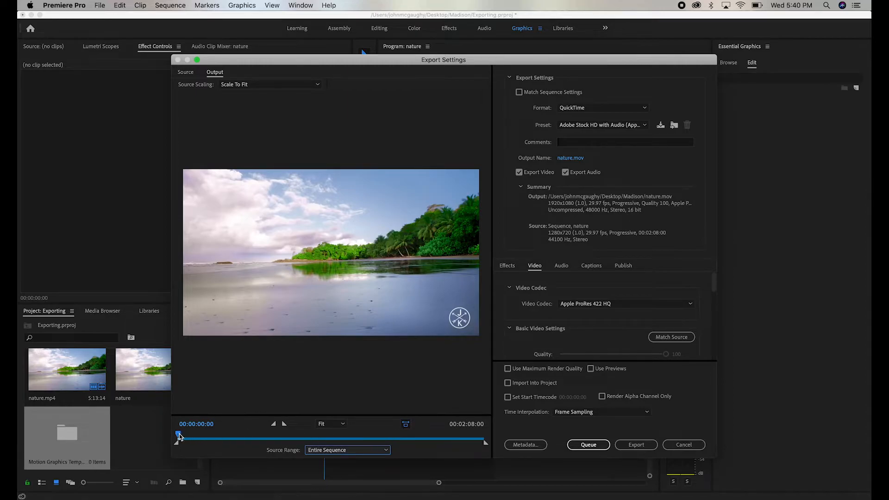
Define a custom export range about 00:00:53:08 long, starting at about 00:00:08:08.
{"action": "left_click_drag", "start_coordinate": [178, 435], "coordinate": [237, 434]}
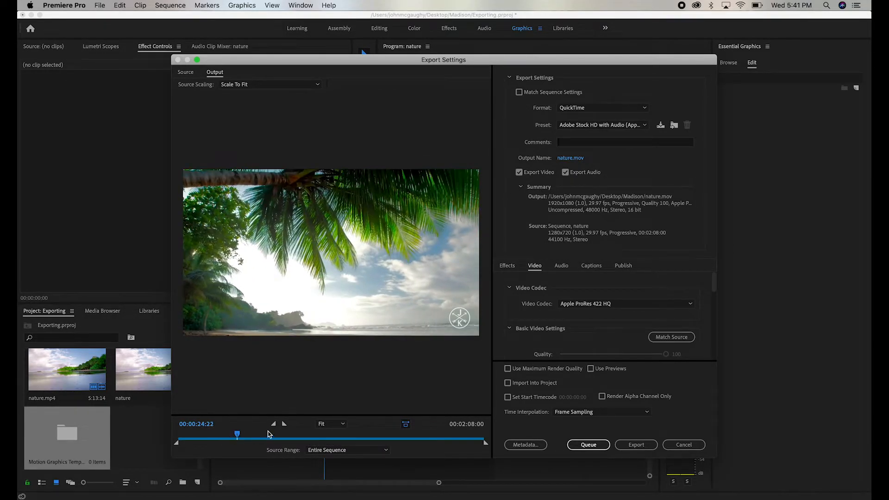
{"action": "left_click_drag", "start_coordinate": [237, 435], "coordinate": [197, 439]}
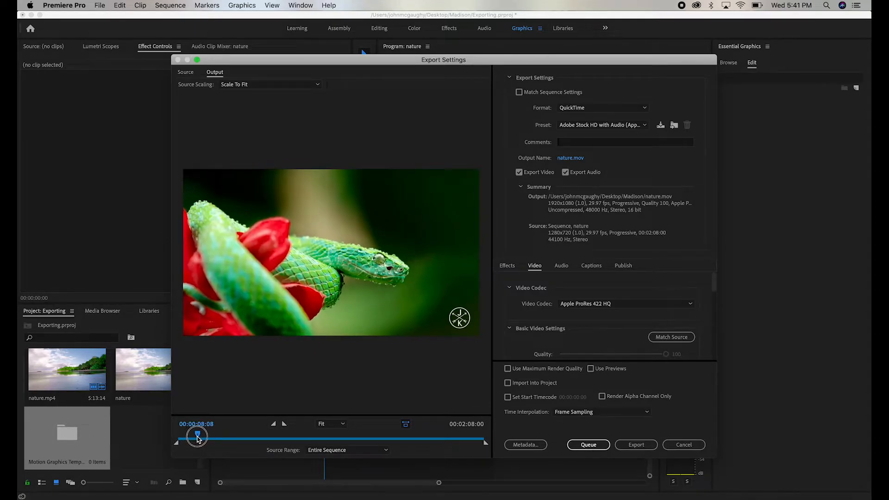
{"action": "left_click", "coordinate": [274, 424]}
{"action": "mouse_move", "coordinate": [278, 438]}
{"action": "left_mouse_down"}
{"action": "mouse_move", "coordinate": [330, 444]}
{"action": "mouse_move", "coordinate": [231, 436]}
{"action": "mouse_move", "coordinate": [241, 436]}
{"action": "left_mouse_up"}
{"action": "left_click", "coordinate": [283, 425]}
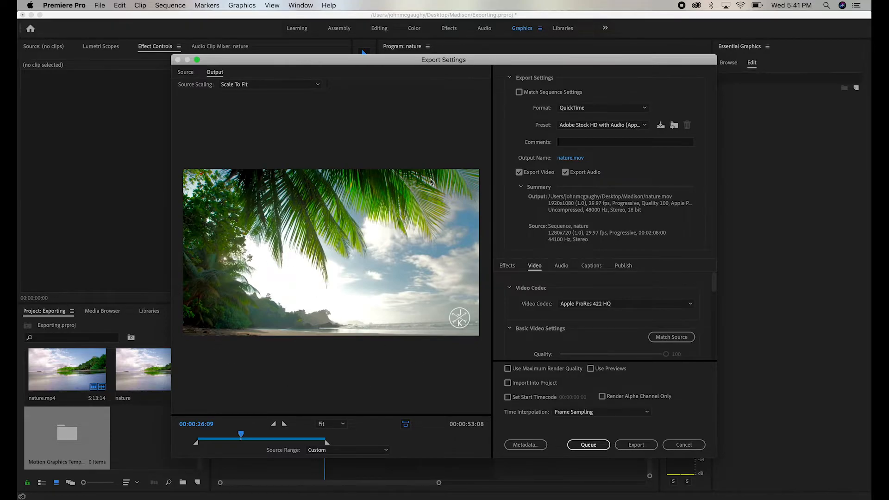
Set the export format to H.264.
{"action": "left_click", "coordinate": [621, 110]}
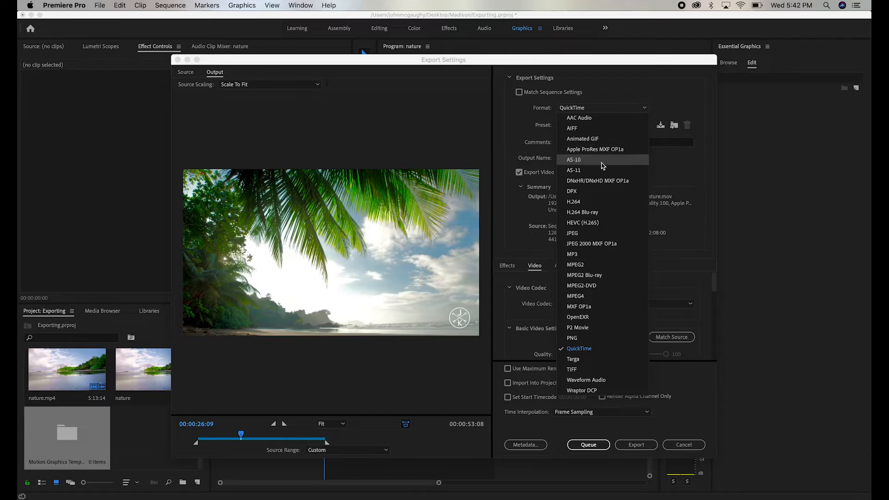
{"action": "key", "text": "Escape"}
{"action": "left_click", "coordinate": [593, 109]}
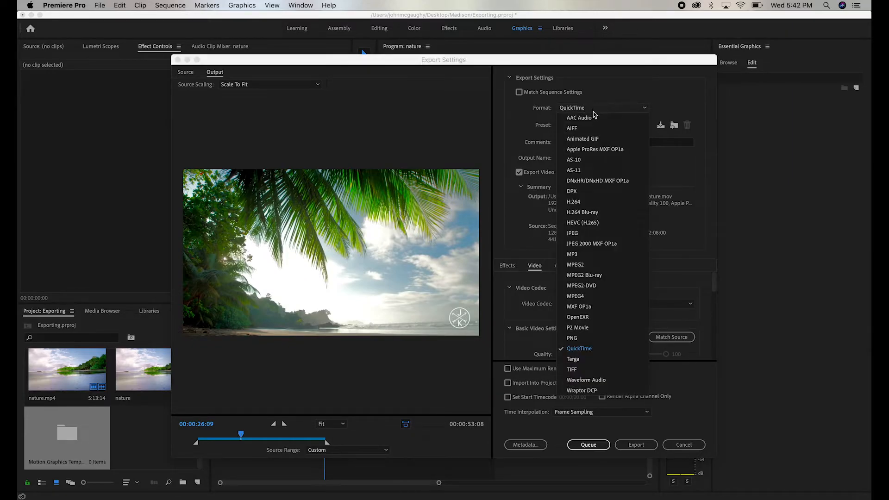
{"action": "left_click", "coordinate": [587, 203]}
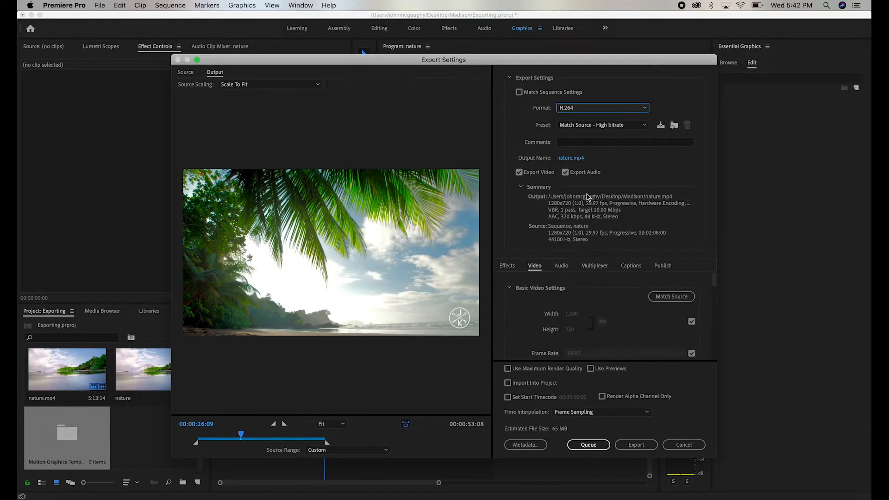
Look through the available H.264 presets and keep Match Source - High bitrate.
{"action": "left_click", "coordinate": [619, 125]}
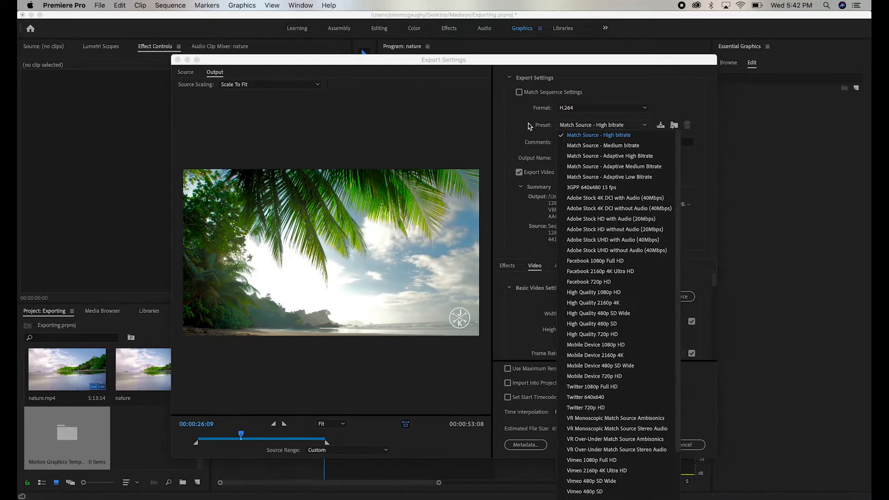
{"action": "key", "text": "Escape"}
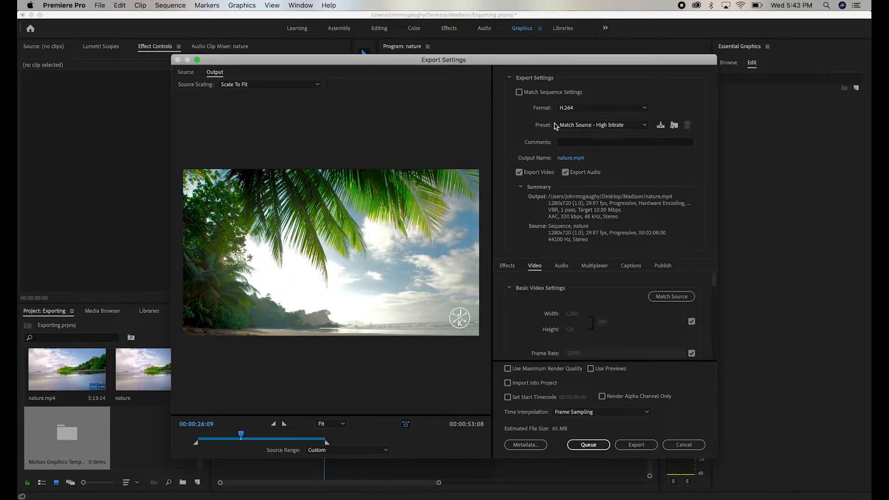
{"action": "left_click", "coordinate": [645, 125]}
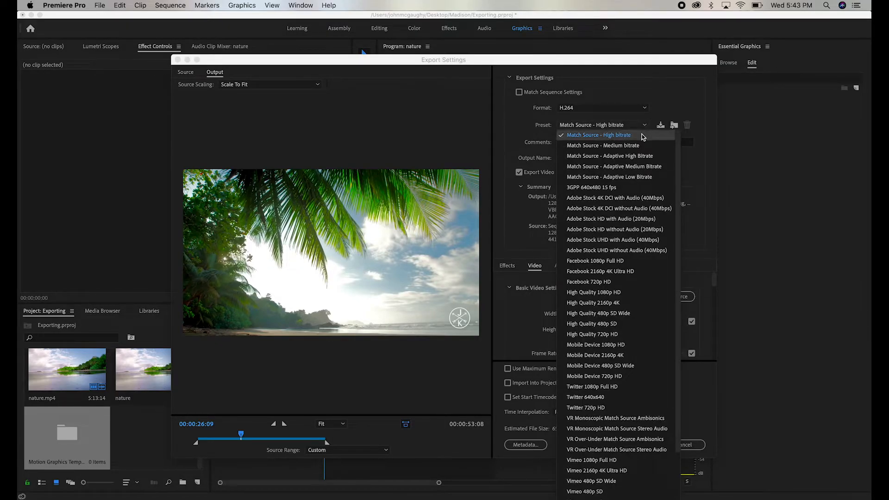
{"action": "scroll", "coordinate": [614, 255], "scroll_direction": "down", "scroll_amount": 5}
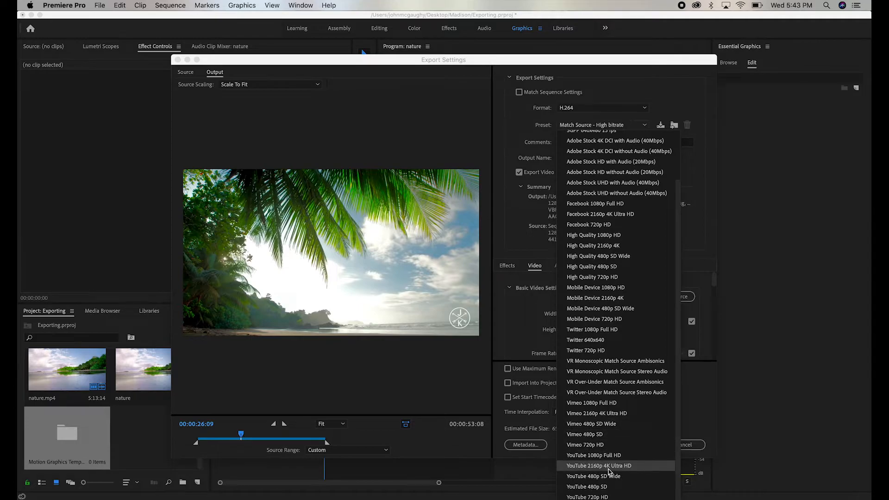
{"action": "scroll", "coordinate": [610, 471], "scroll_direction": "up", "scroll_amount": 3}
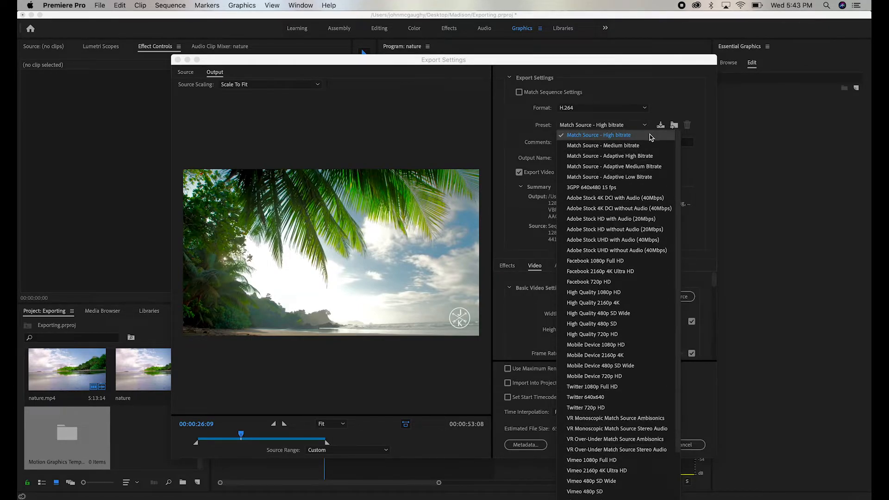
{"action": "scroll", "coordinate": [646, 240], "scroll_direction": "down", "scroll_amount": 3}
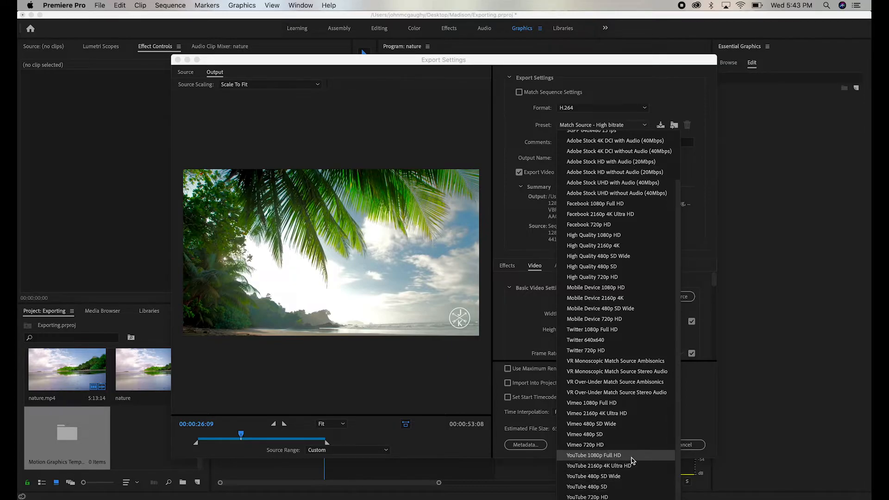
{"action": "left_click", "coordinate": [644, 132]}
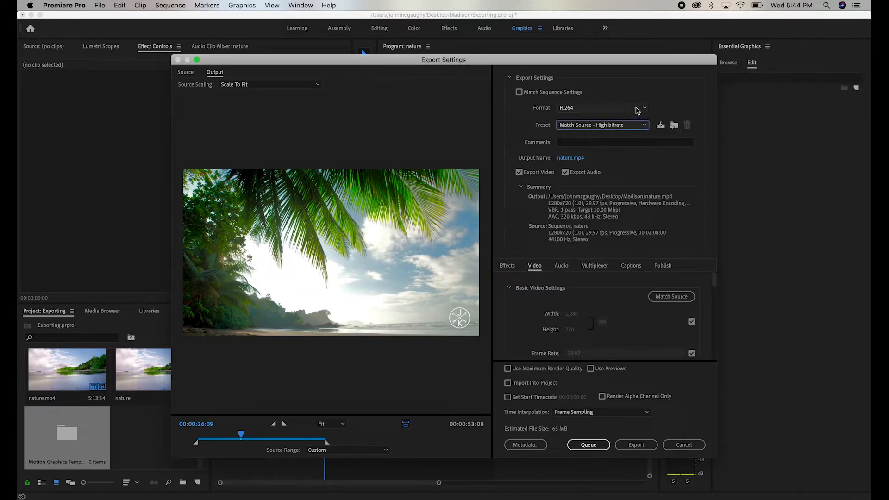
Switch the export format to QuickTime.
{"action": "left_click", "coordinate": [637, 111]}
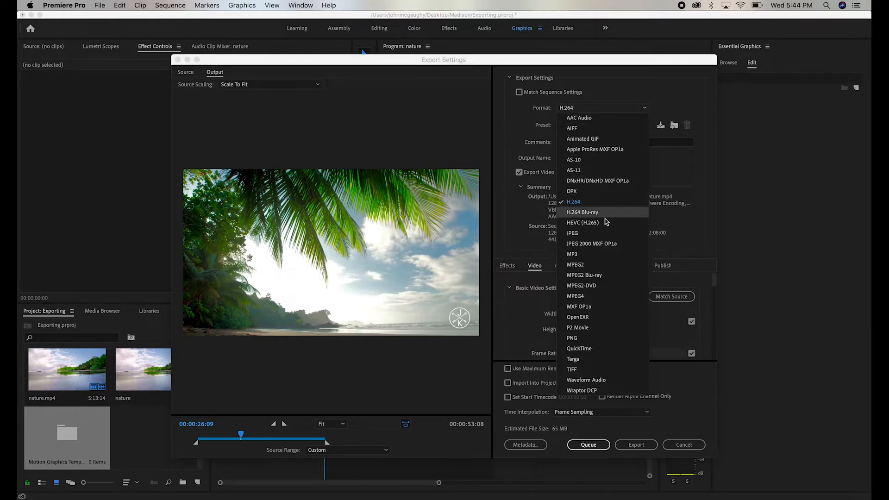
{"action": "left_click", "coordinate": [600, 352]}
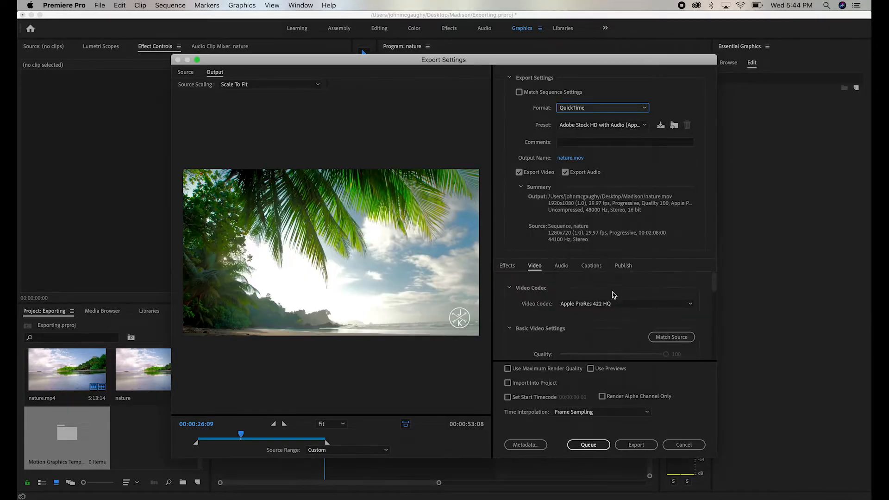
Use the Match Source - High bitrate preset with the H.264 format.
{"action": "left_click", "coordinate": [621, 124]}
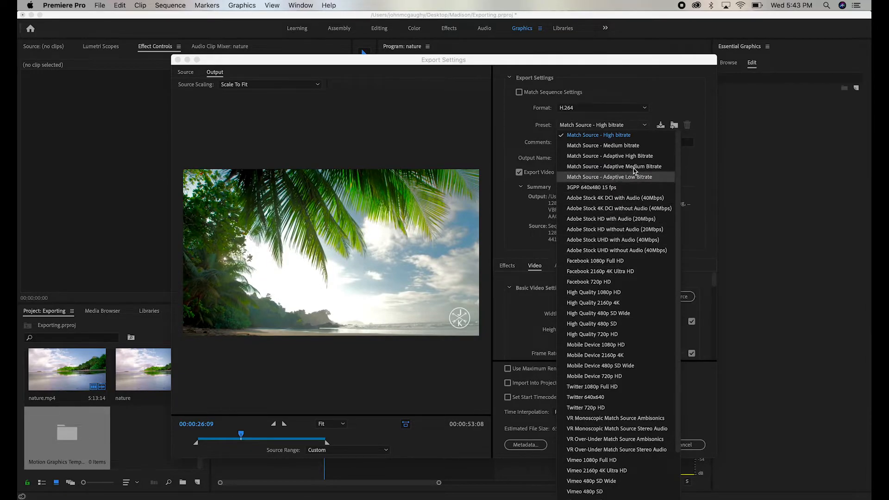
{"action": "left_click", "coordinate": [647, 136]}
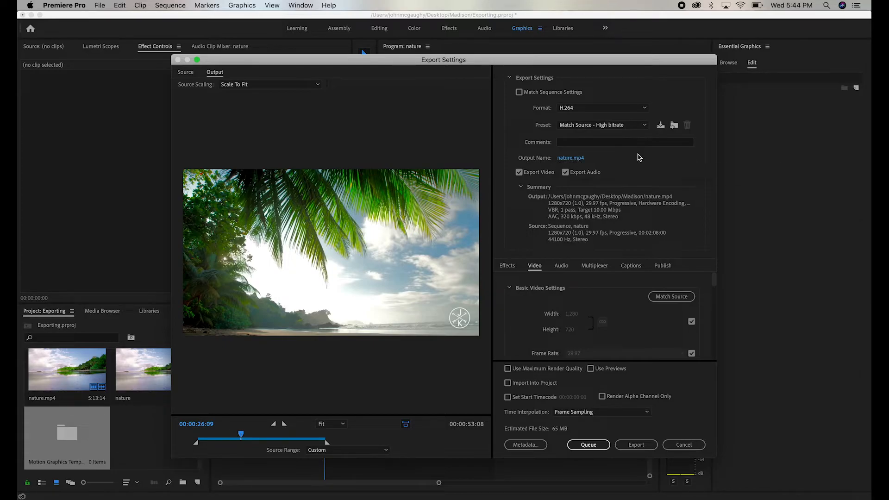
Name the output file Learn to Export, saved as an mp4 video in the current folder.
{"action": "left_click", "coordinate": [574, 160]}
{"action": "left_click", "coordinate": [356, 163]}
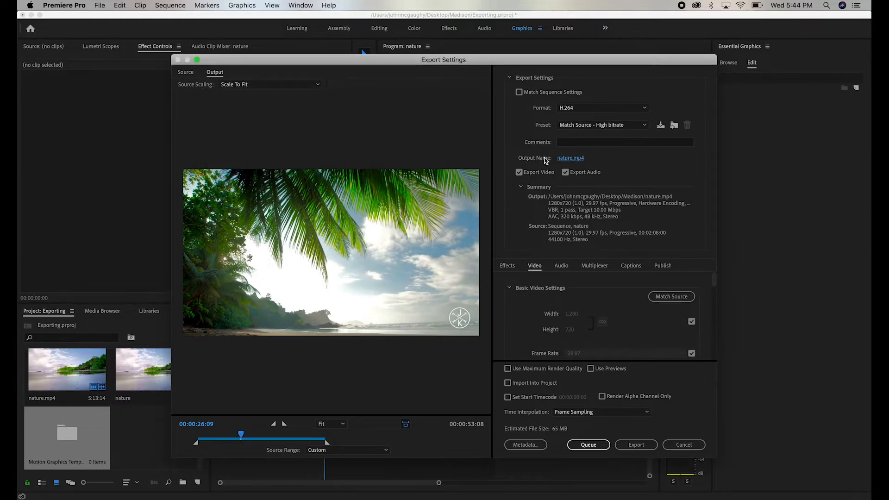
{"action": "left_click", "coordinate": [578, 159]}
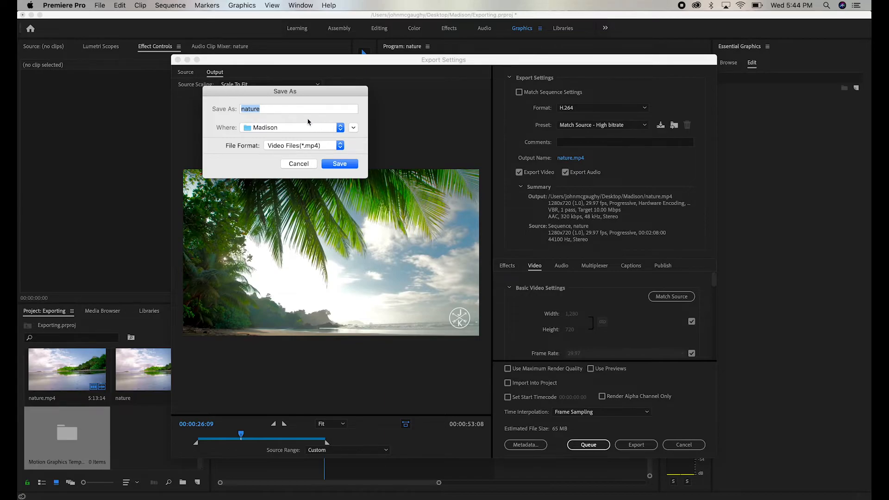
{"action": "type", "text": "E\\Learn"}
{"action": "key", "text": "BackSpace"}
{"action": "key", "text": "BackSpace"}
{"action": "left_click", "coordinate": [341, 164]}
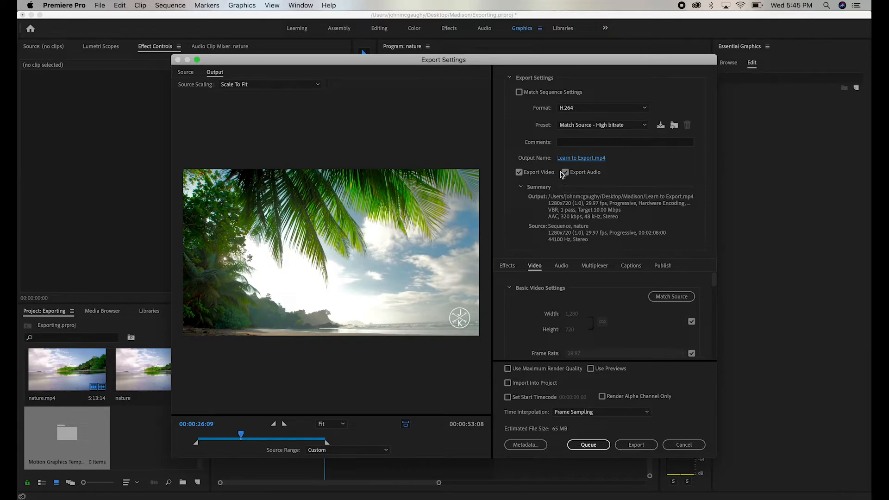
Switch video export and audio export off and back on, one after the other.
{"action": "left_click", "coordinate": [519, 173]}
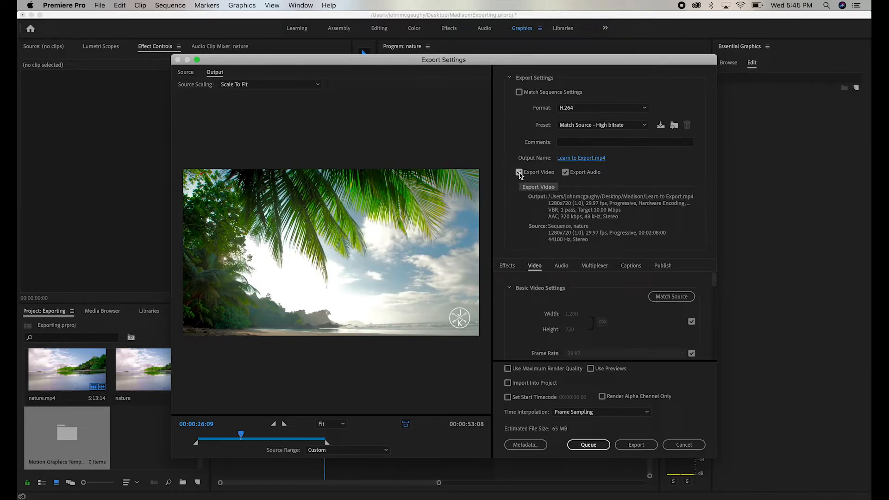
{"action": "left_click", "coordinate": [519, 172]}
{"action": "left_click", "coordinate": [566, 172]}
{"action": "left_click", "coordinate": [566, 172]}
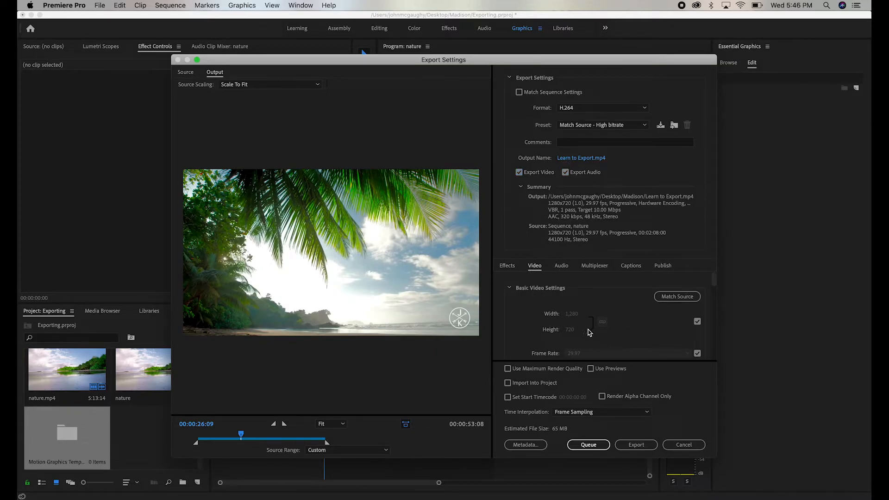
Review the basic video settings, including frame size, frame rate and field order.
{"action": "mouse_move", "coordinate": [715, 286]}
{"action": "left_mouse_down"}
{"action": "mouse_move", "coordinate": [713, 308]}
{"action": "mouse_move", "coordinate": [713, 287]}
{"action": "left_mouse_up"}
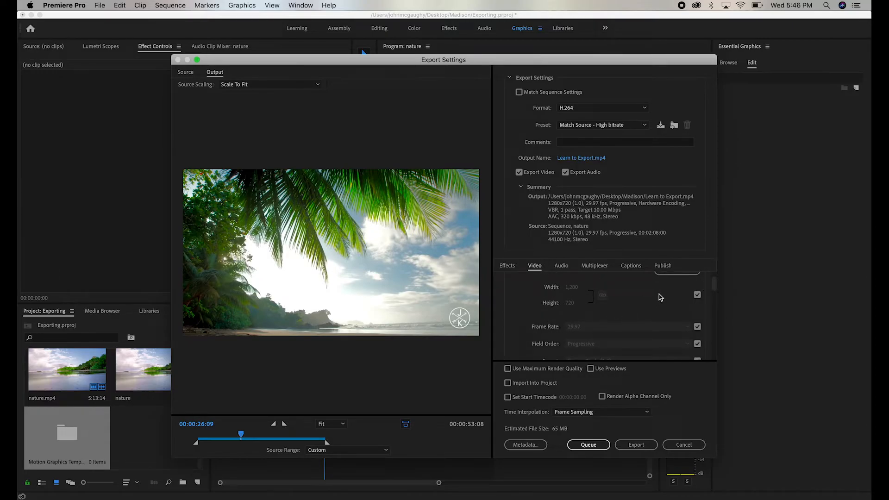
{"action": "scroll", "coordinate": [562, 279], "scroll_direction": "up", "scroll_amount": 1}
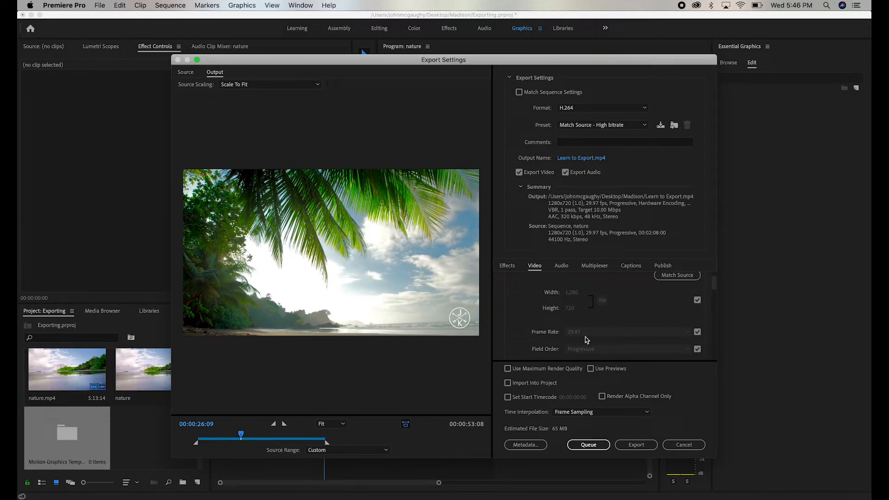
Enable YouTube publishing for the export, look through its upload options, and disable it again.
{"action": "left_click", "coordinate": [667, 269]}
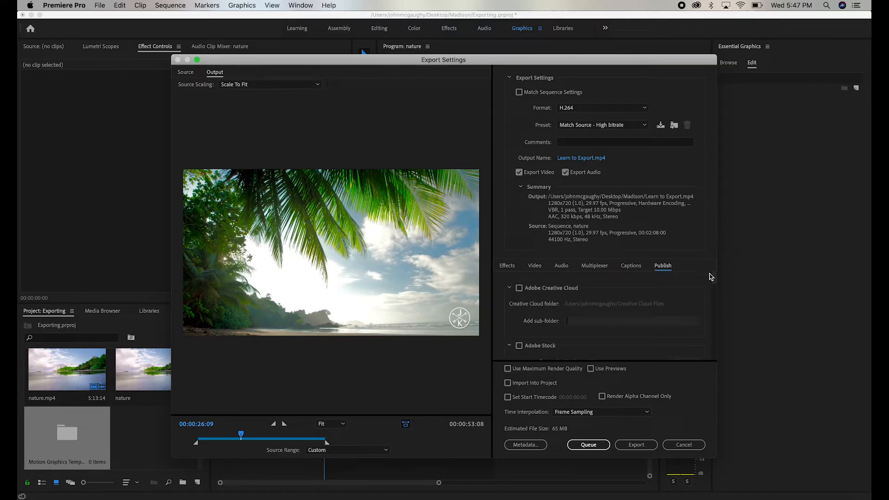
{"action": "left_click_drag", "start_coordinate": [714, 281], "coordinate": [717, 341]}
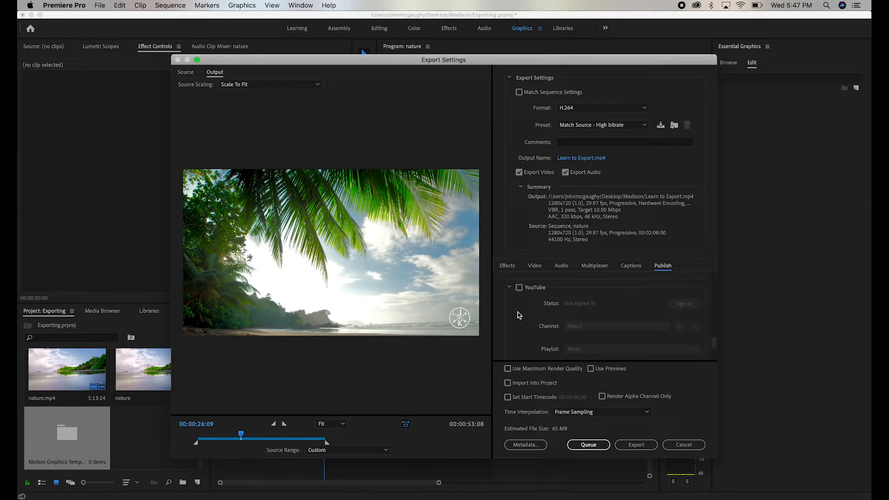
{"action": "left_click", "coordinate": [519, 289]}
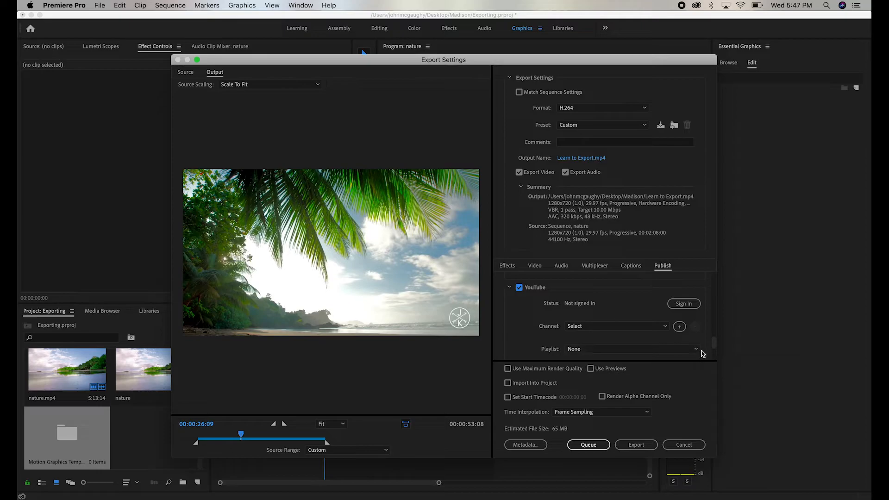
{"action": "scroll", "coordinate": [713, 345], "scroll_direction": "down", "scroll_amount": 5}
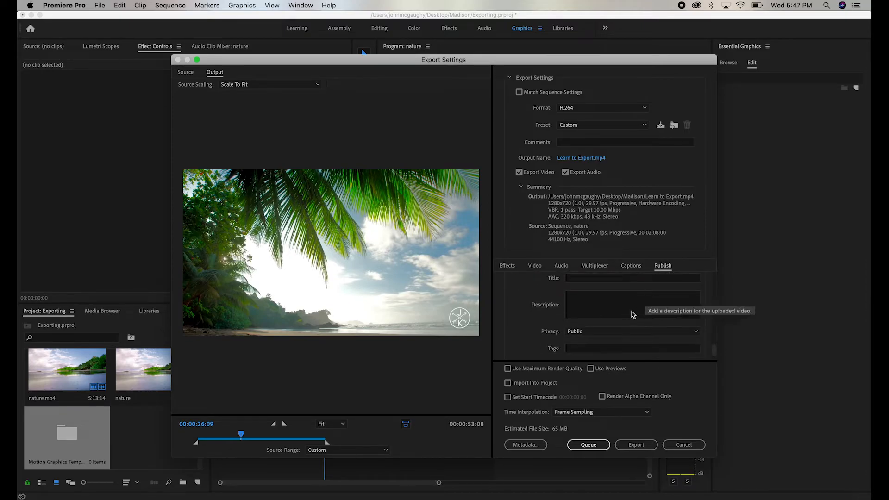
{"action": "left_click_drag", "start_coordinate": [712, 349], "coordinate": [715, 353]}
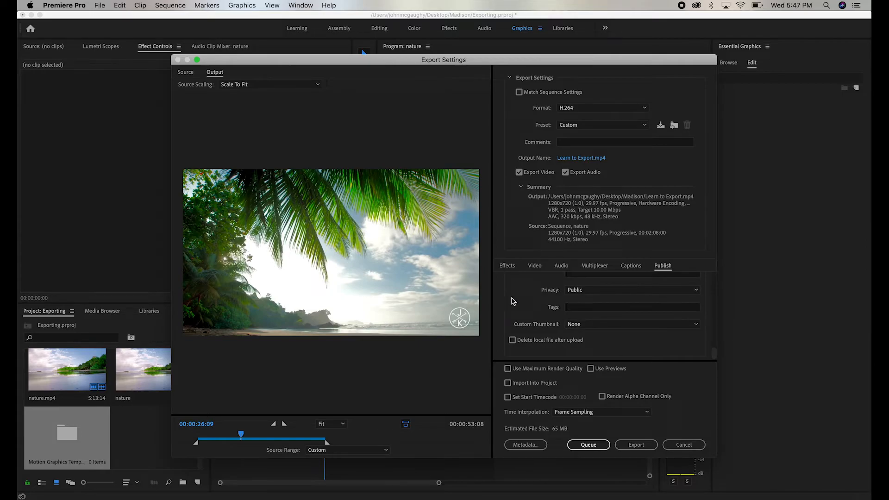
{"action": "left_click", "coordinate": [716, 354]}
{"action": "scroll", "coordinate": [713, 341], "scroll_direction": "down", "scroll_amount": 2}
{"action": "left_click", "coordinate": [519, 281]}
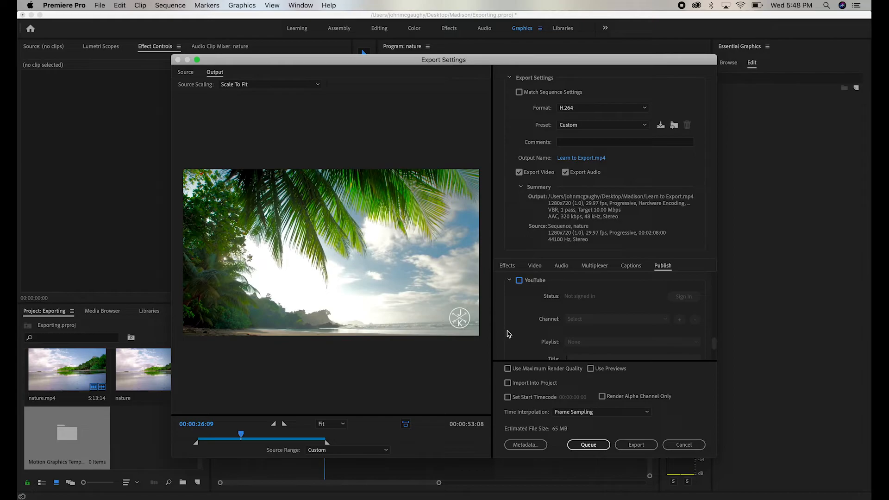
Send the export to the Media Encoder queue and start encoding it.
{"action": "left_click", "coordinate": [580, 447]}
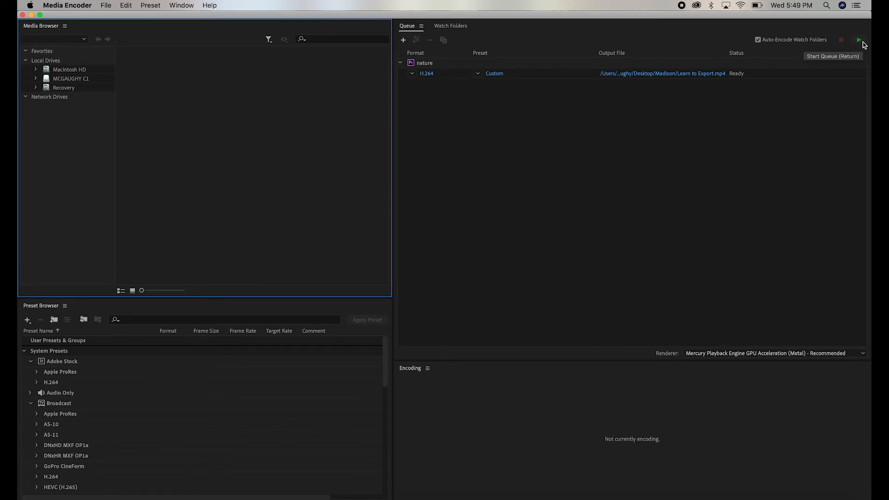
{"action": "left_click", "coordinate": [860, 41]}
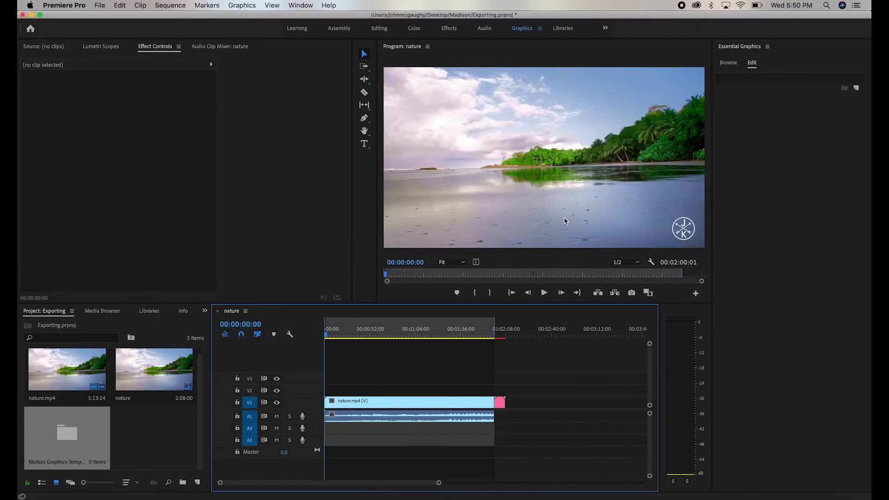
Export the nature sequence directly as nature.mp4 in H.264 with the Match Source - High bitrate preset.
{"action": "left_click", "coordinate": [96, 5]}
{"action": "mouse_move", "coordinate": [172, 253]}
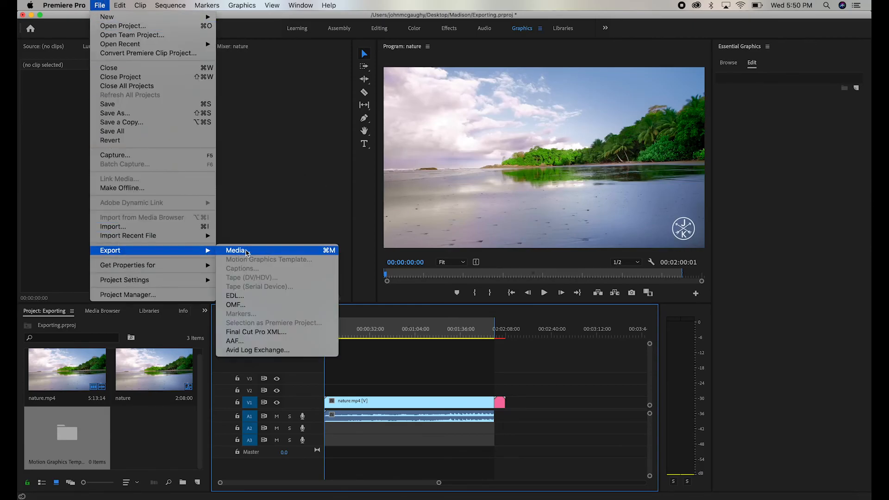
{"action": "left_click", "coordinate": [247, 253]}
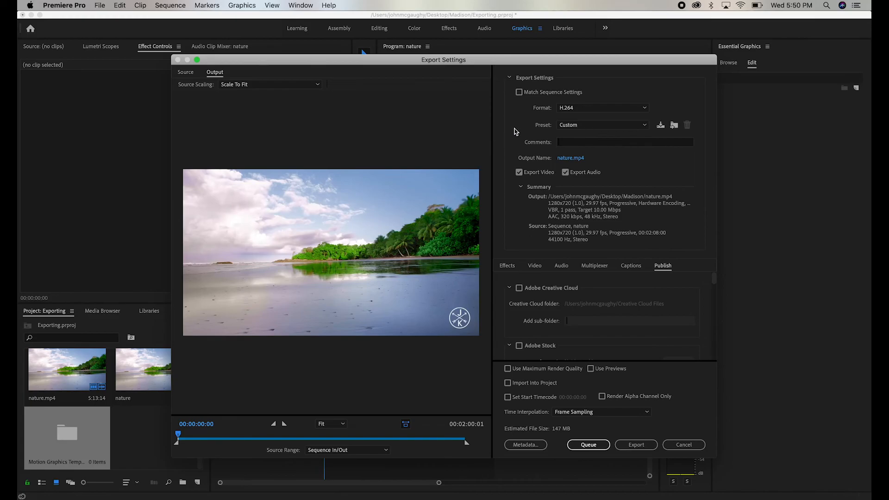
{"action": "left_click", "coordinate": [576, 125]}
{"action": "left_click", "coordinate": [576, 148]}
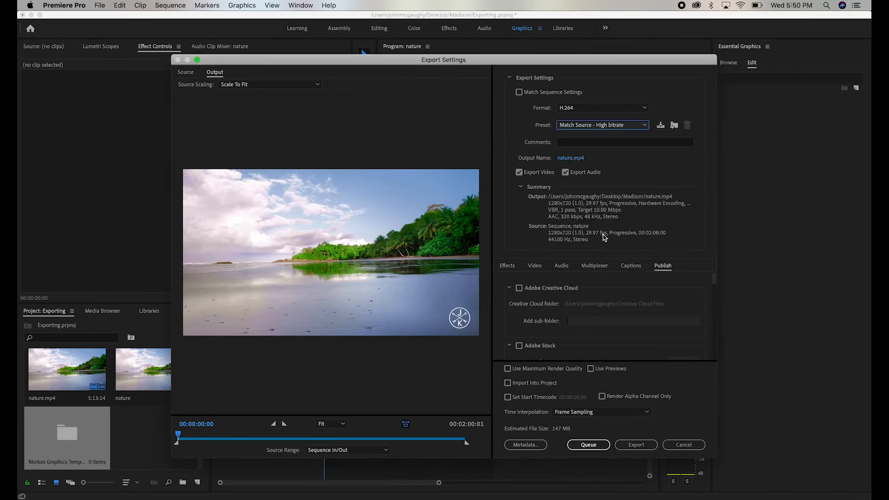
{"action": "left_click", "coordinate": [640, 446]}
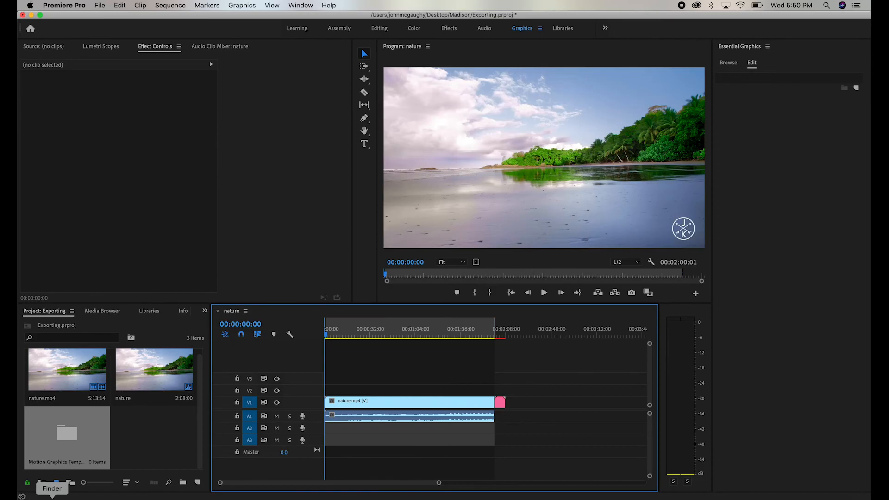
Switch to Finder and open the exported Learn to Export.mp4 to check it.
{"action": "left_click", "coordinate": [52, 495]}
{"action": "double_click", "coordinate": [325, 252]}
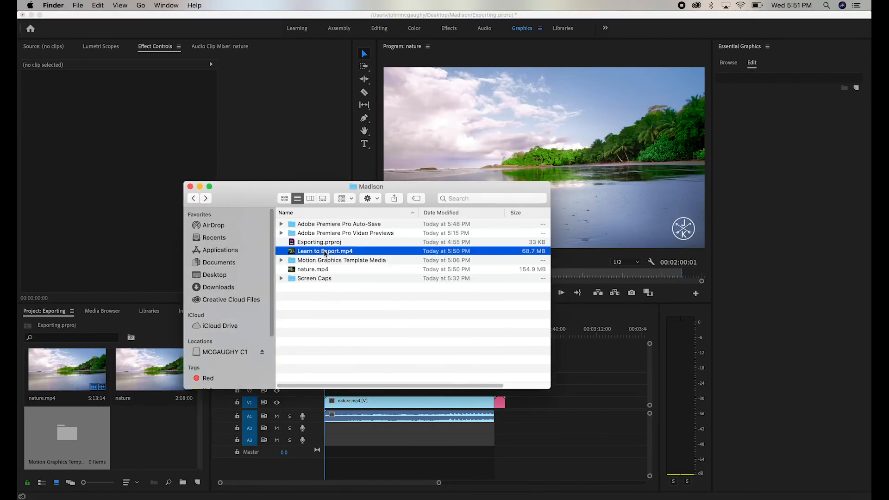